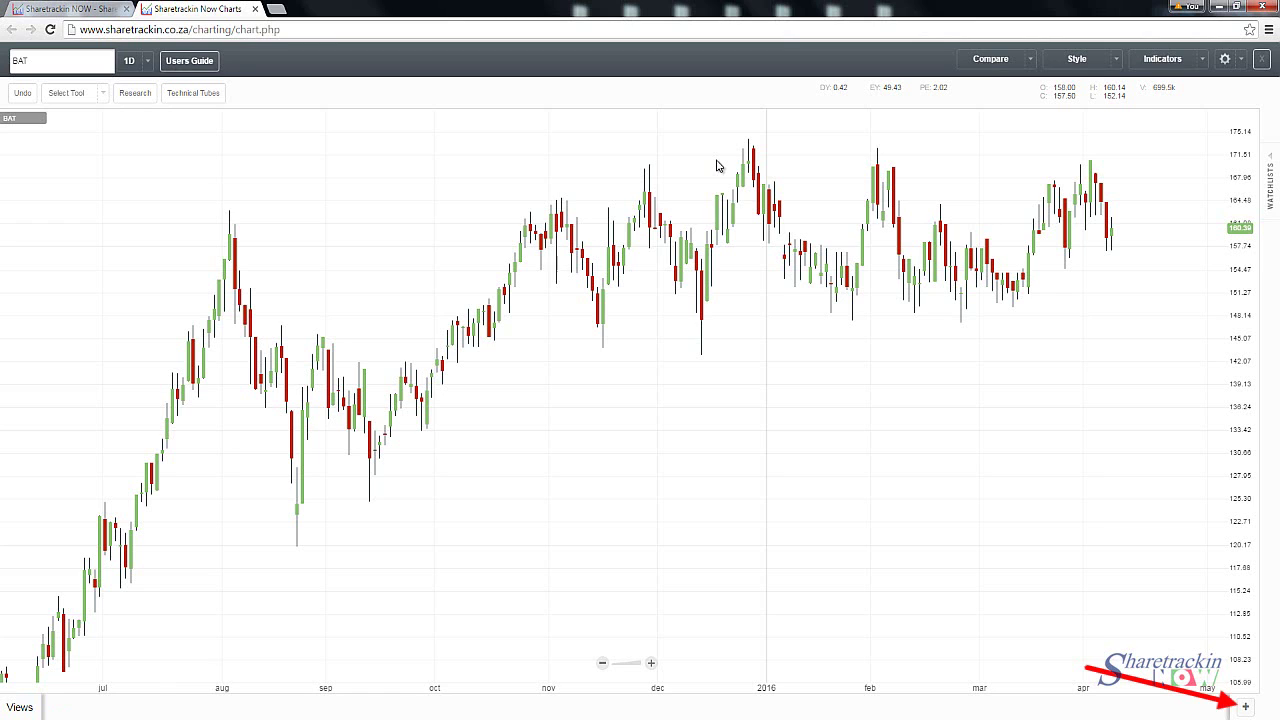
Start saving a view, cancel it, then open the Indicators list for the BAT chart
left_click(1245, 707)
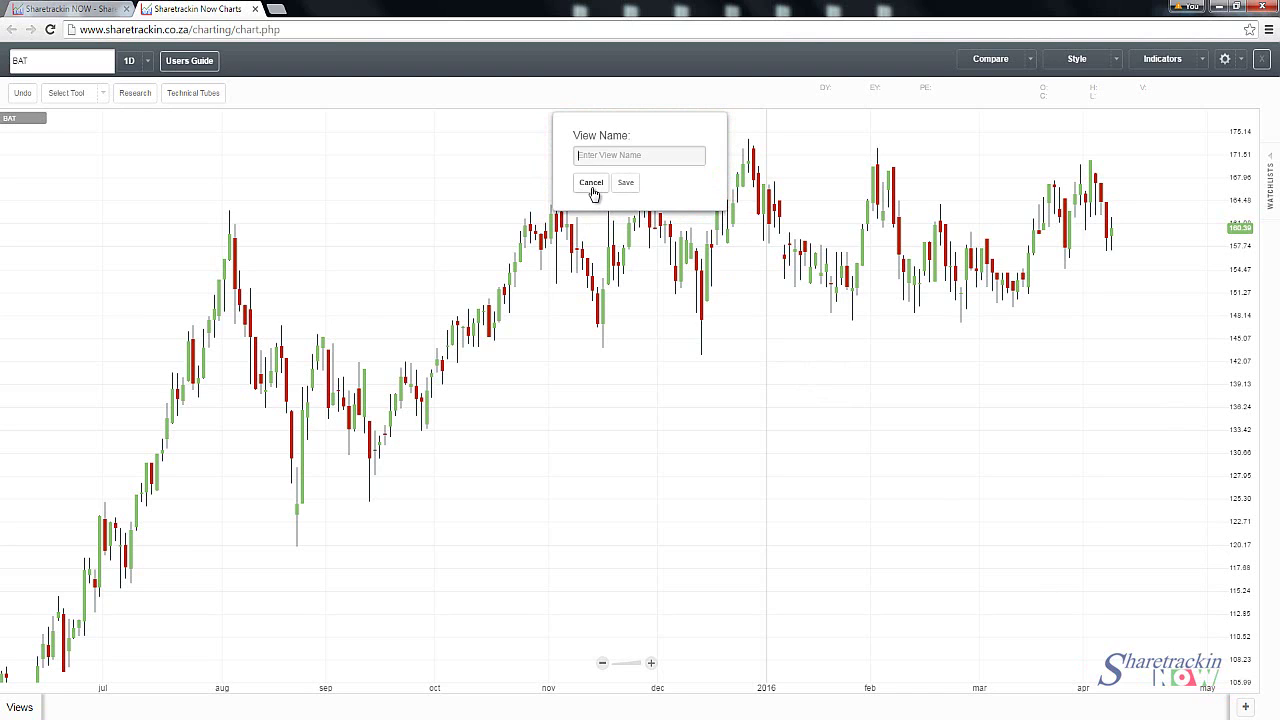
left_click(591, 186)
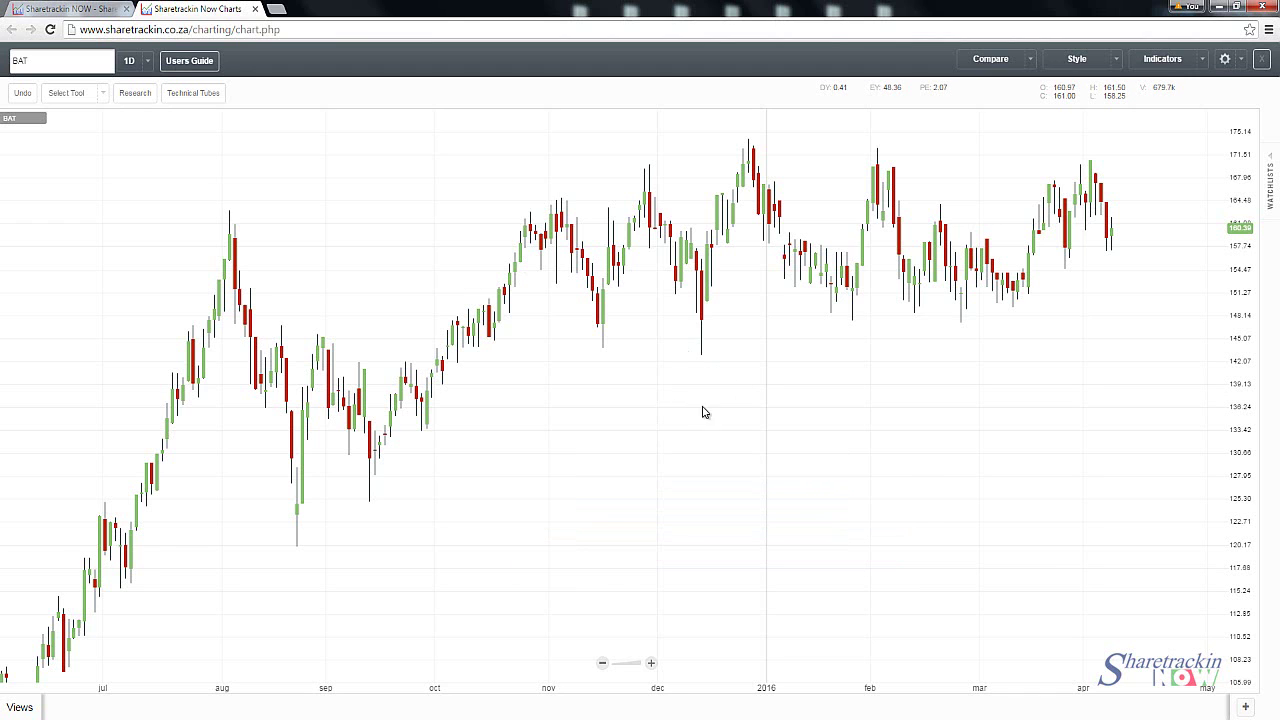
left_click(1152, 60)
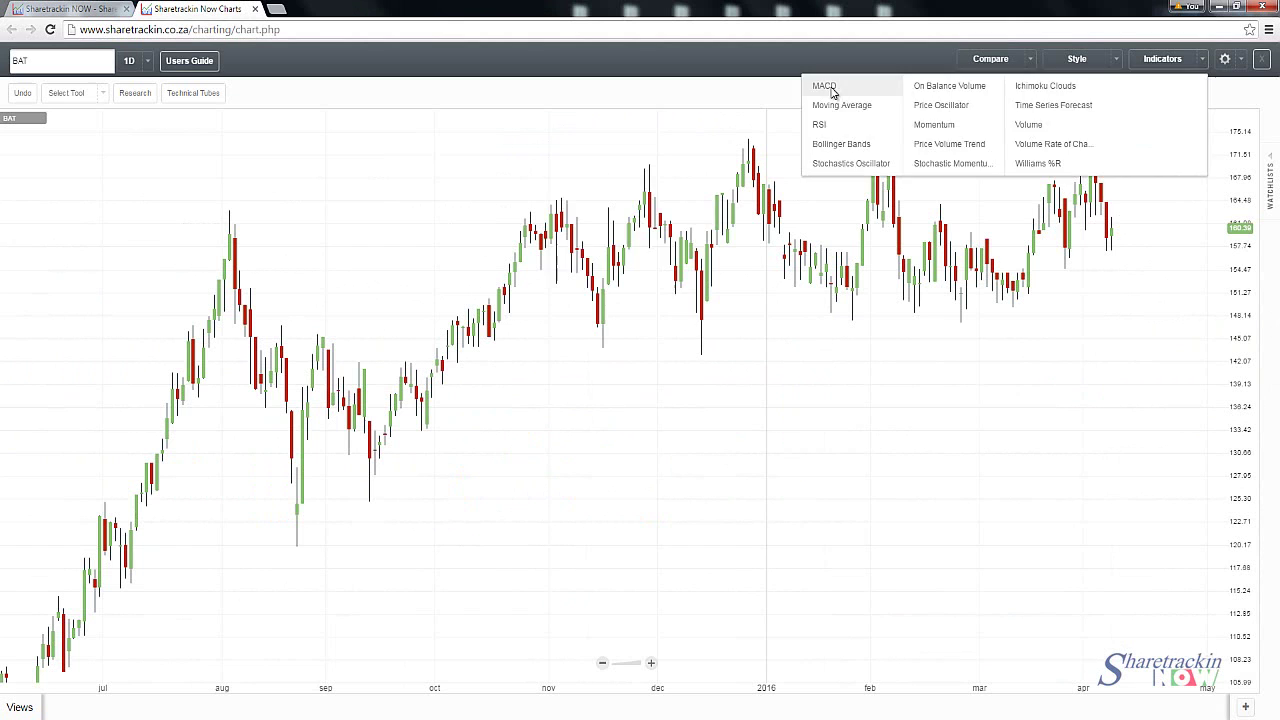
Add a MACD panel with default 12,26,9 settings and move it above the price chart
left_click(228, 156)
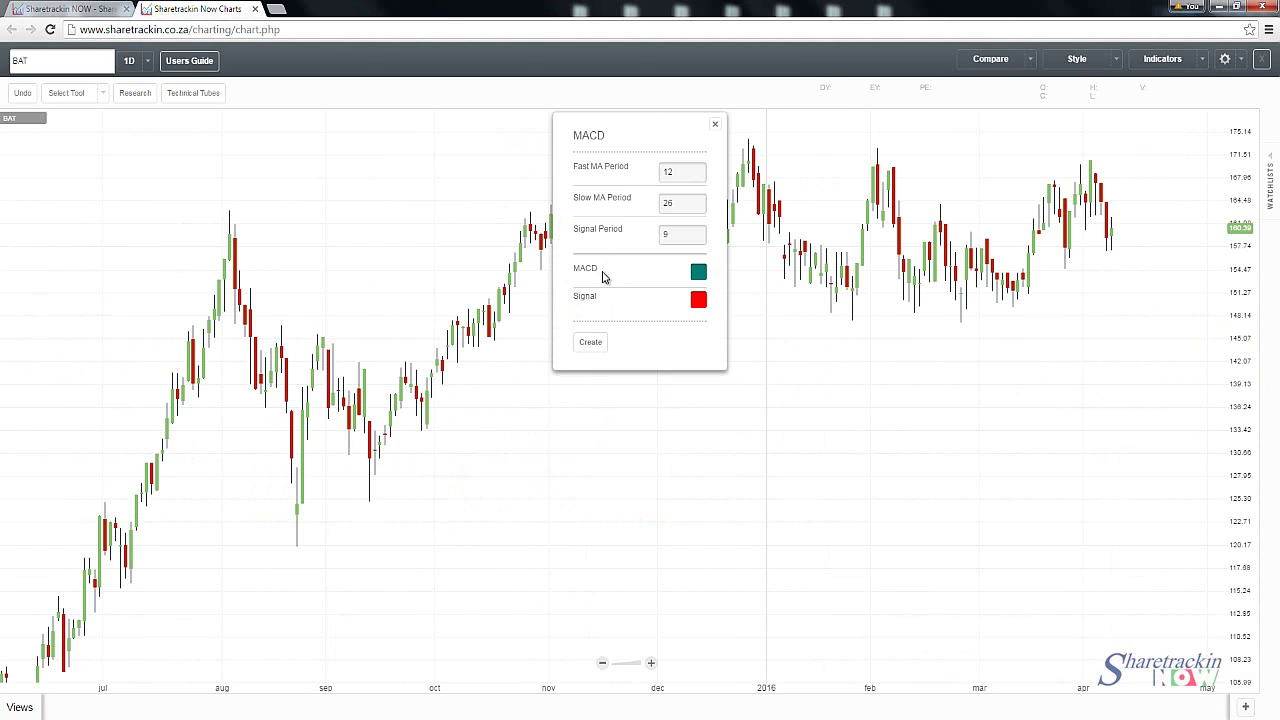
left_click(593, 344)
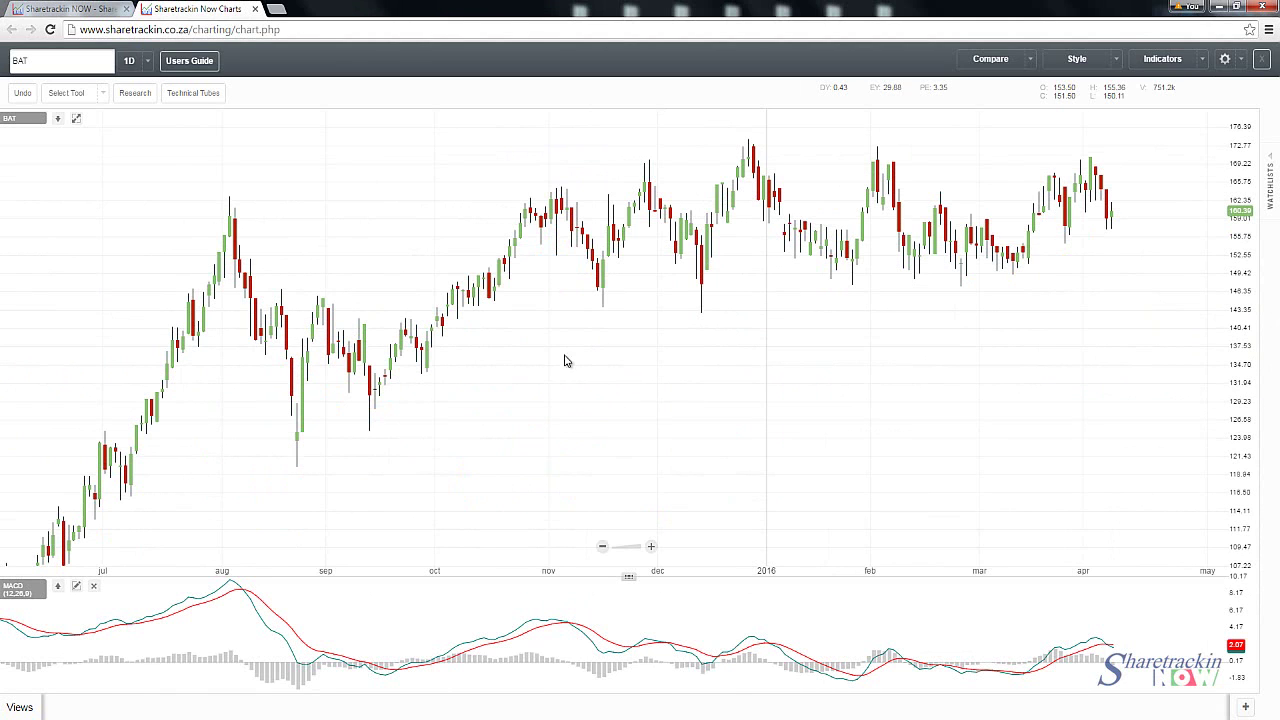
left_click(57, 587)
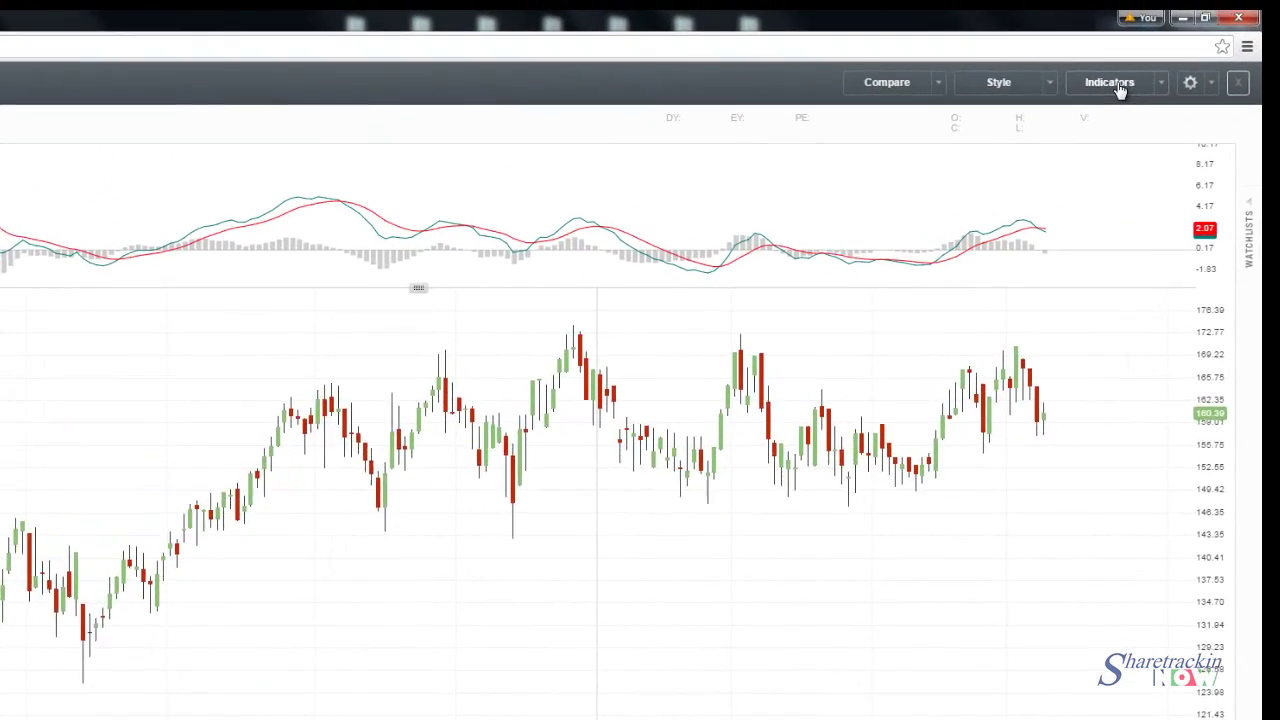
Add a Stochastics Oscillator panel with period 39 below the BAT chart
left_click(1122, 88)
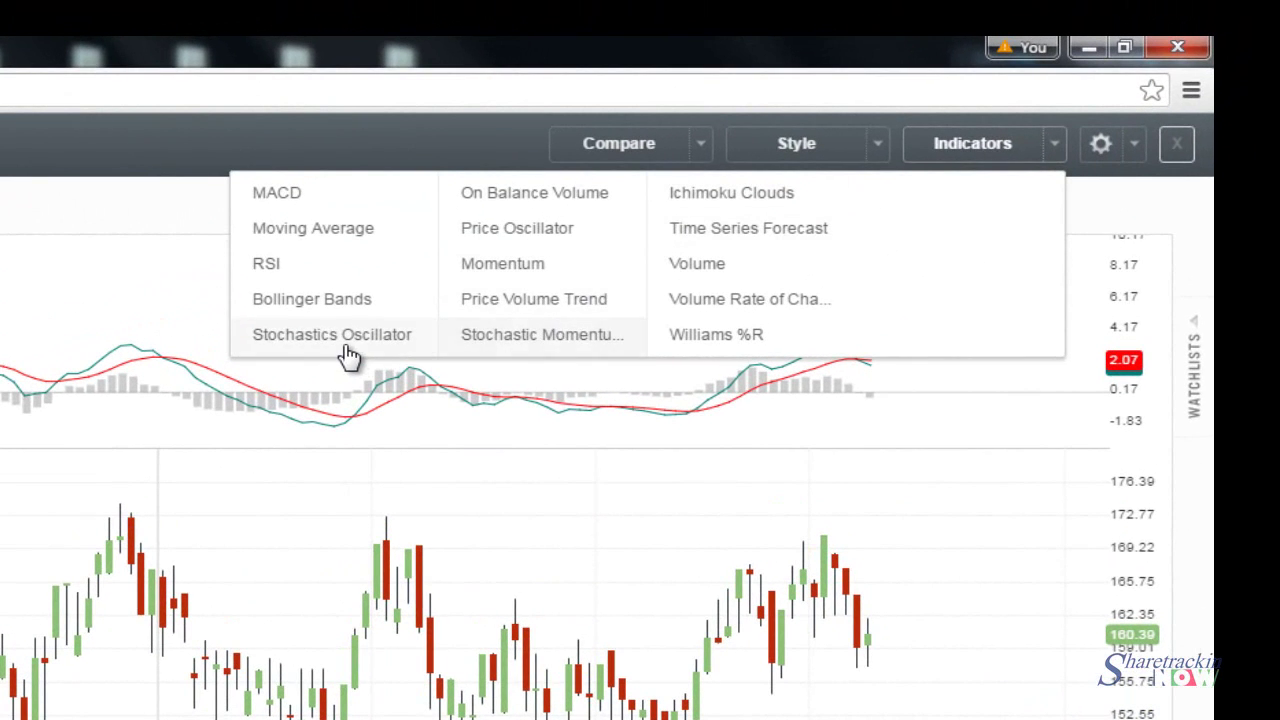
left_click(345, 346)
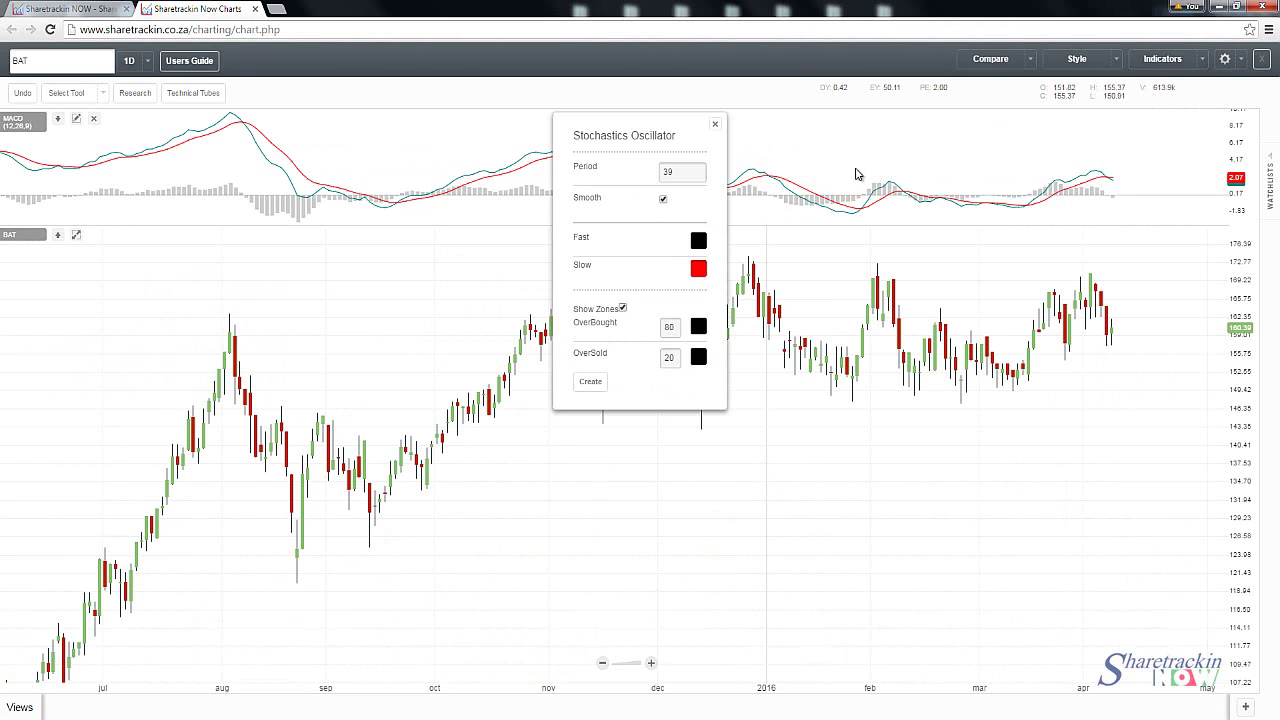
left_click(591, 383)
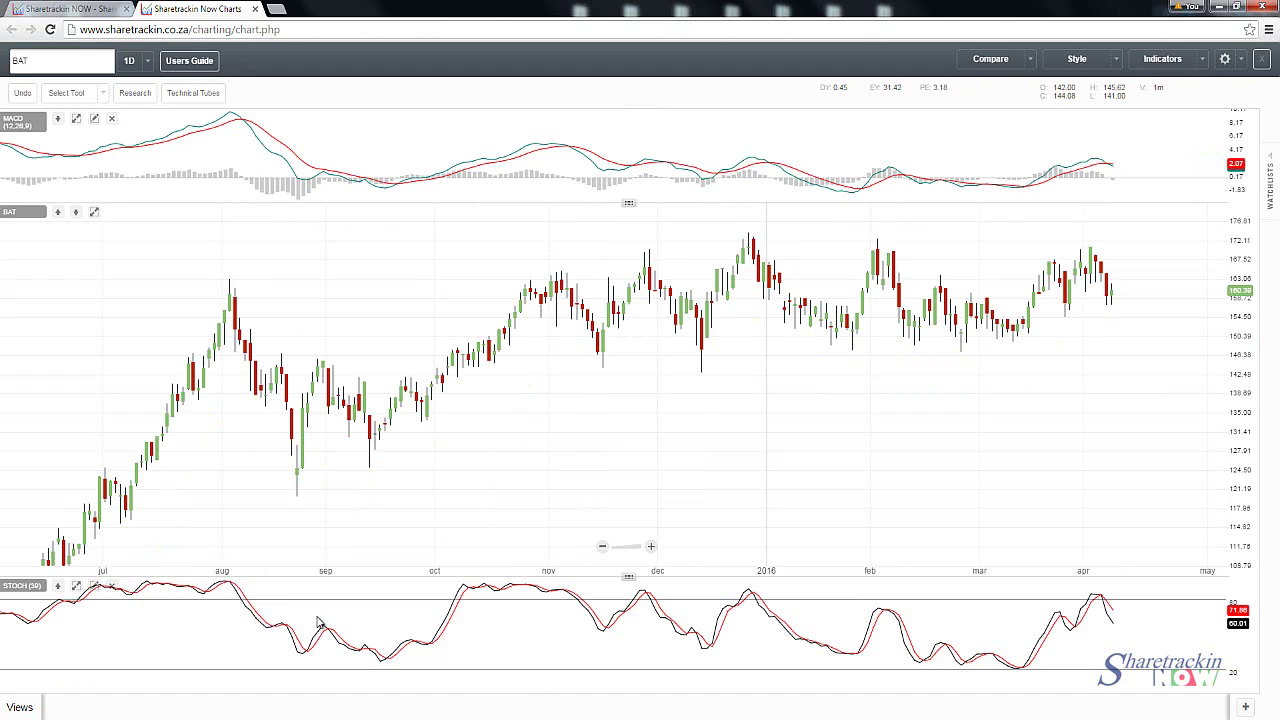
Save the chart as a new view named 'Slow MACD & STOCC'
left_click(1248, 707)
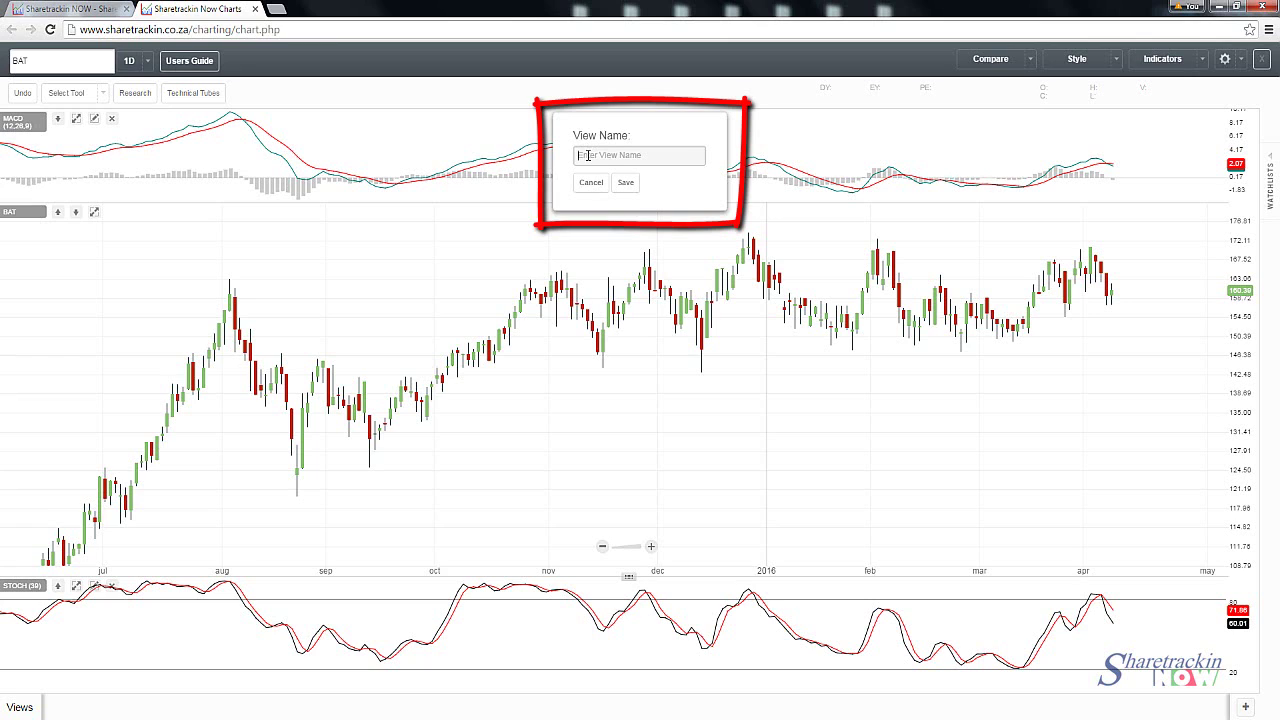
type("SLOW")
key("BackSpace")
key("BackSpace")
key("BackSpace")
type("low MACD & STOCC")
left_click(629, 183)
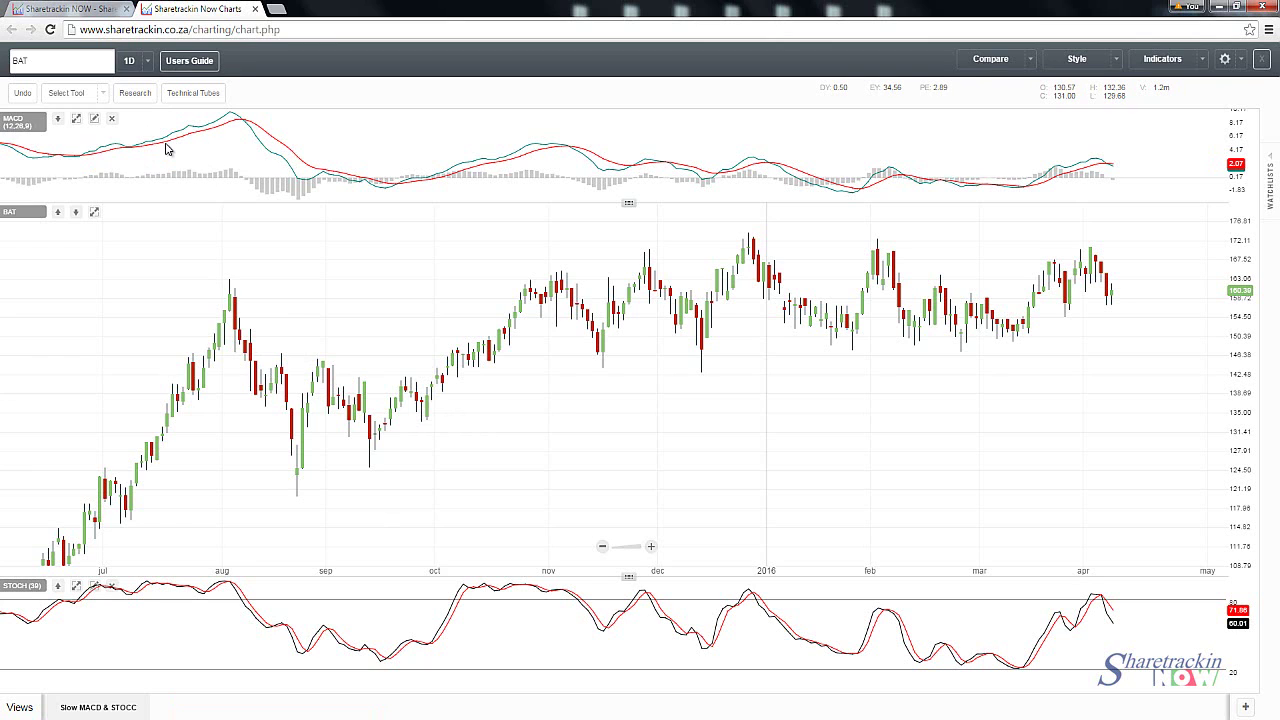
Change the MACD periods to Fast 3, Slow 11 and Signal 6 and apply them
left_click(94, 118)
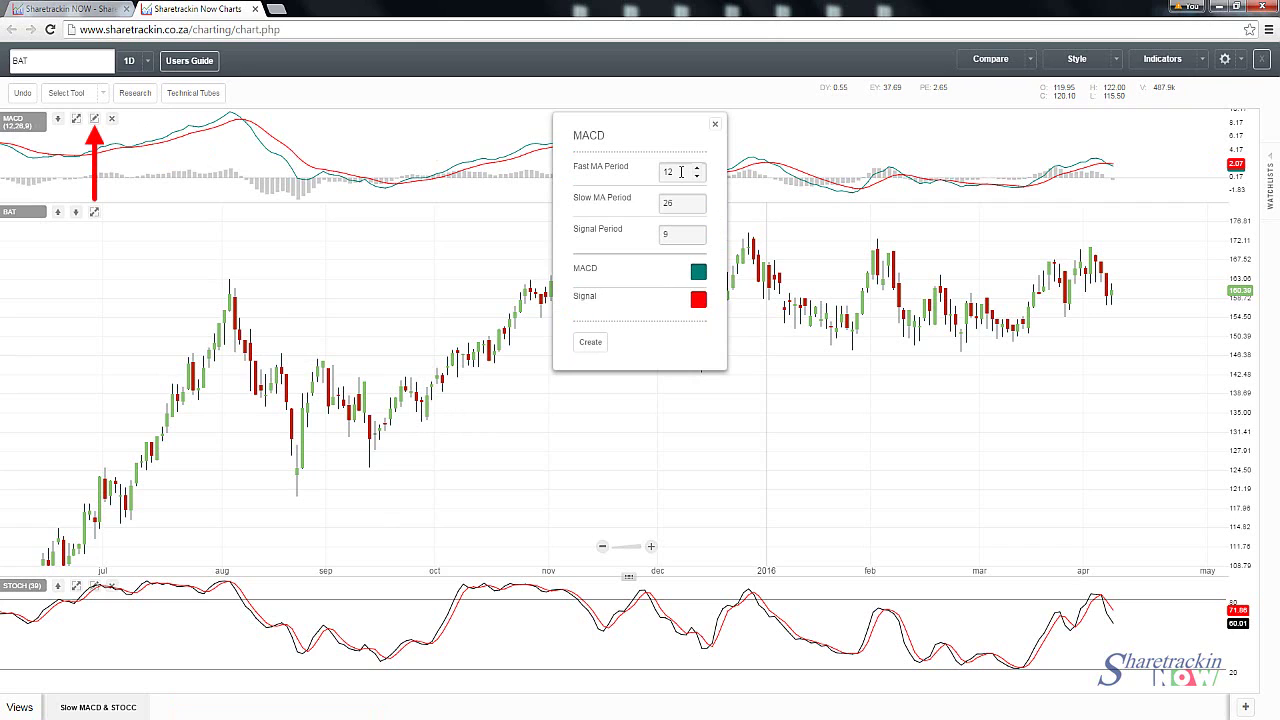
left_click_drag(680, 172, 660, 172)
type("3")
double_click(676, 203)
type("11")
double_click(674, 234)
type("6")
left_click(592, 346)
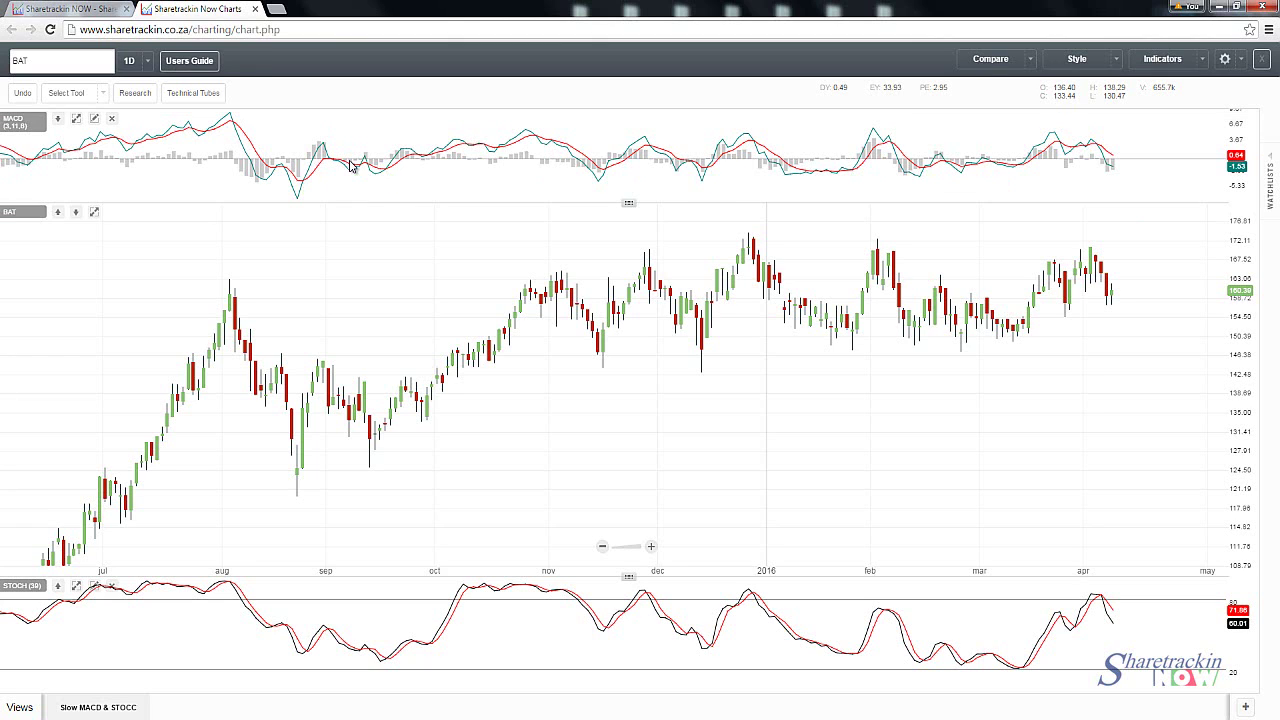
Set the Stochastics Oscillator period to 14 instead of 39 and apply it
left_click(92, 586)
double_click(668, 172)
type("14")
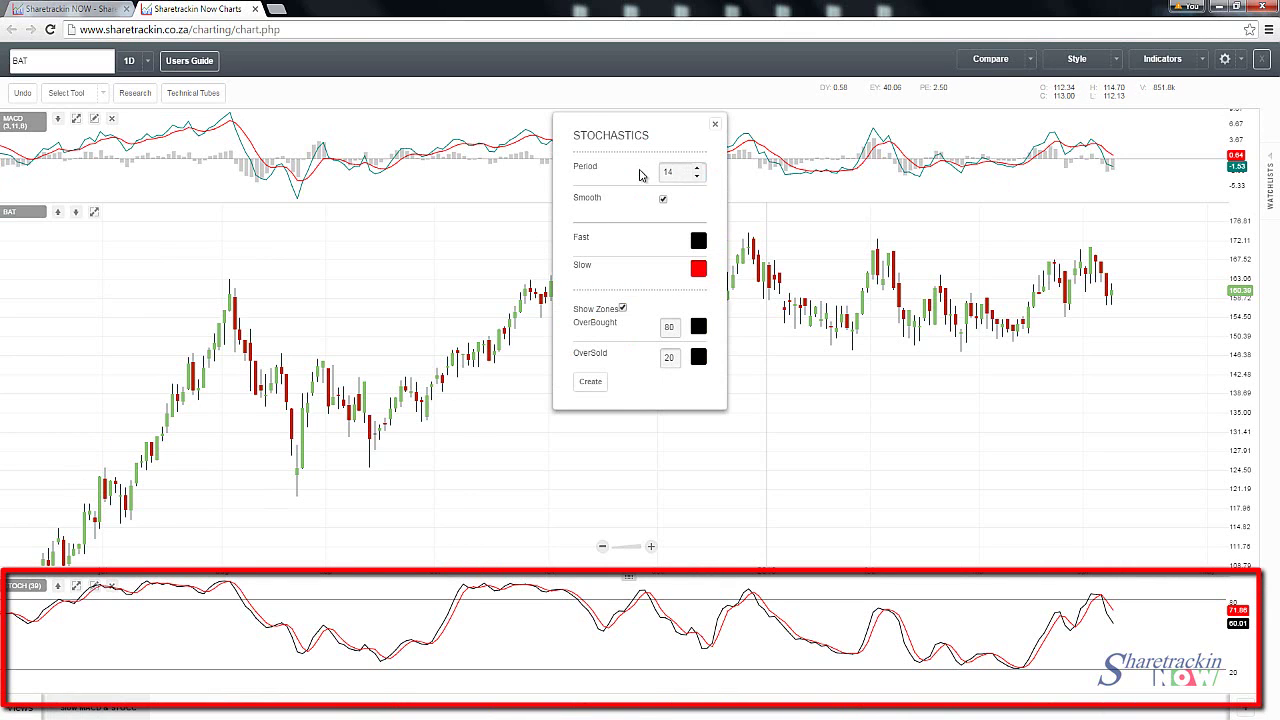
left_click(601, 381)
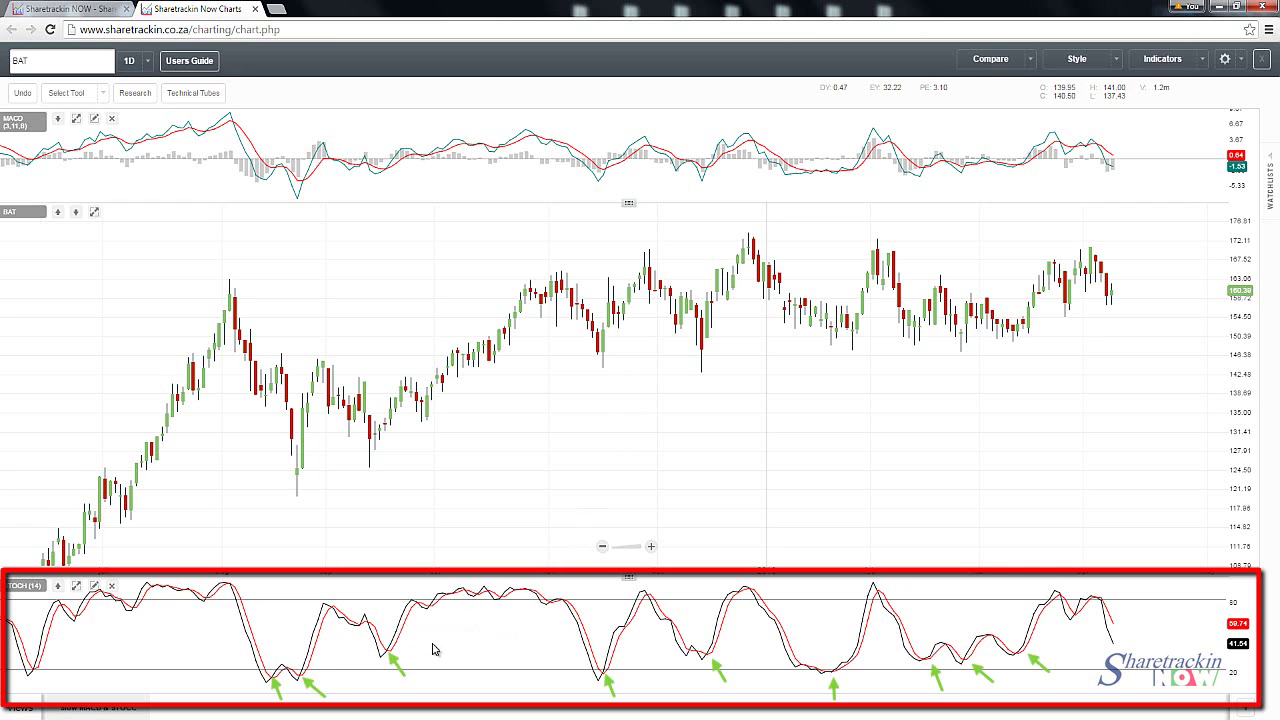
Save the view as 'Fast MACD & STOCC', then delete the Stochastics panel
left_click(1245, 708)
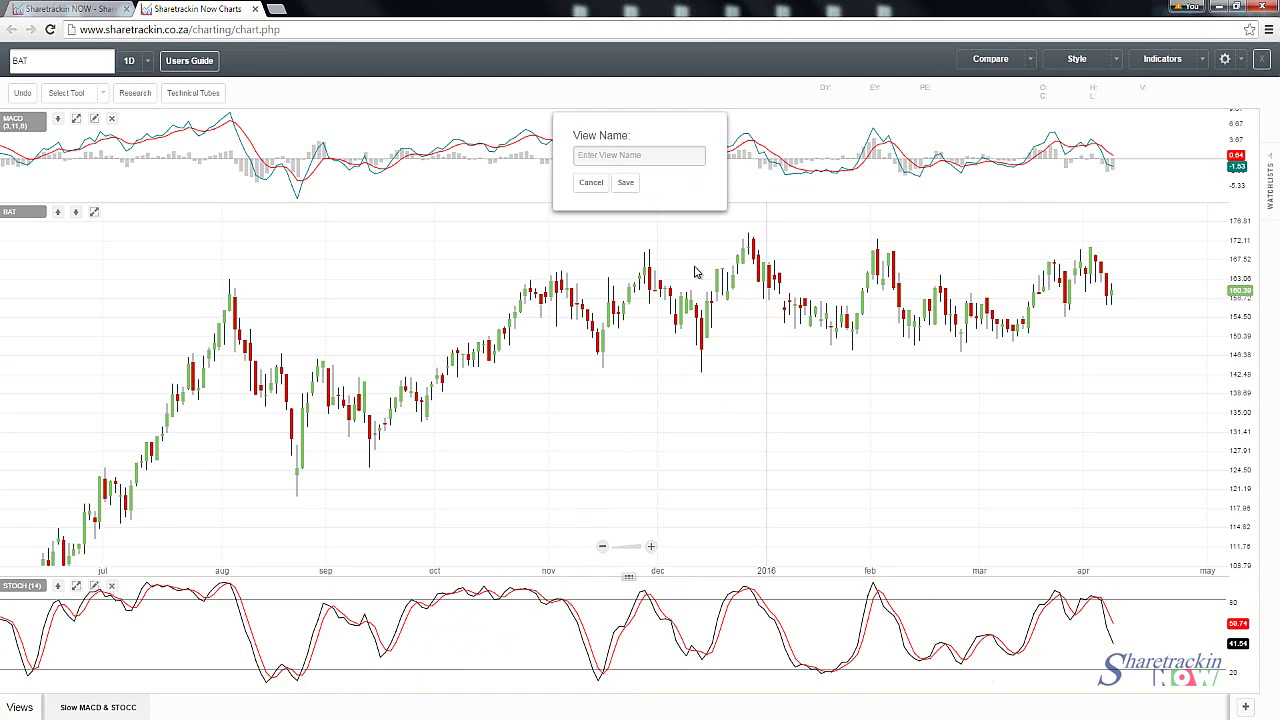
type("Fs")
key("BackSpace")
key("BackSpace")
type("ast MACD & STOCC")
left_click(627, 182)
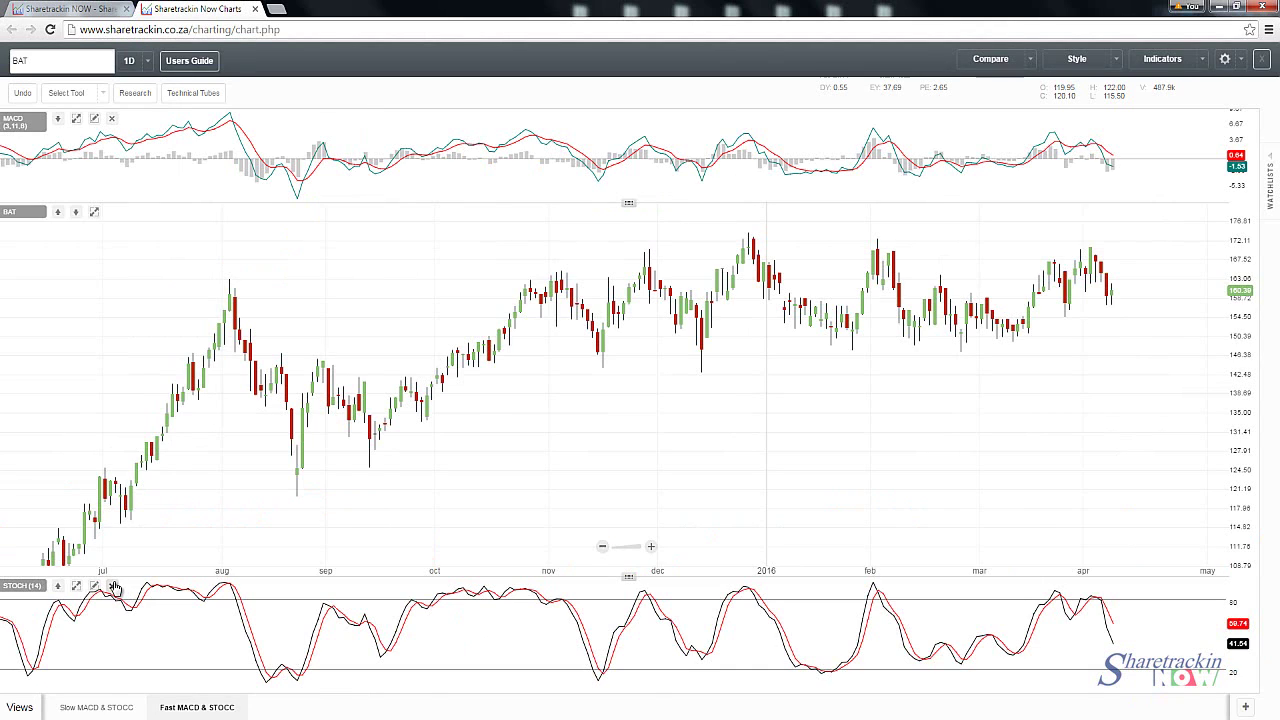
left_click(112, 586)
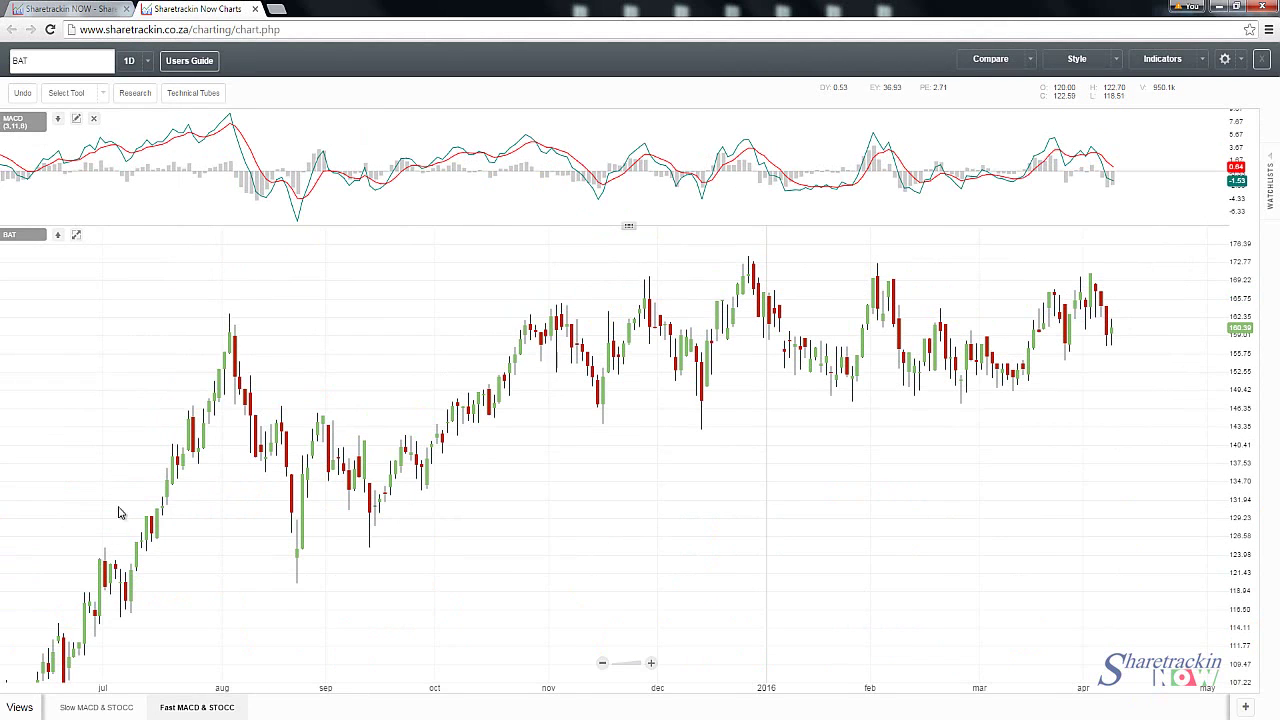
Delete the MACD panel, leaving only the BAT candlestick chart
left_click(95, 120)
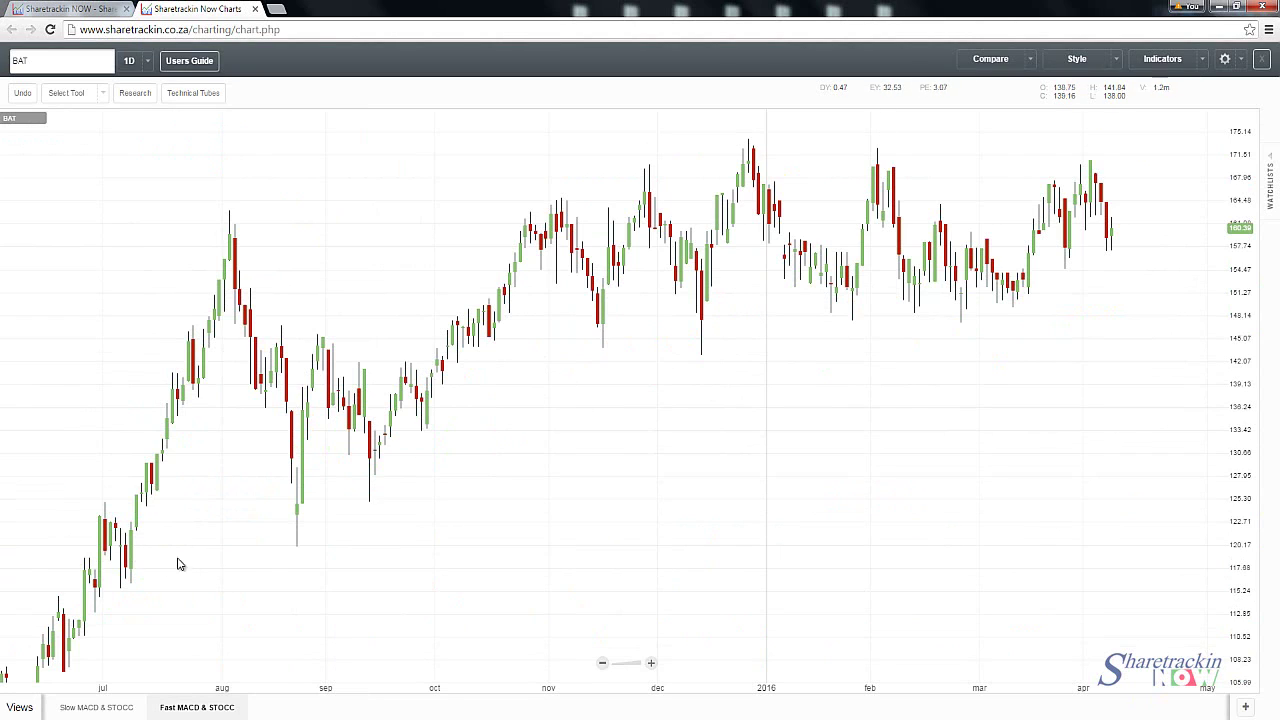
Load the 'Slow MACD & STOCC' view, then the 'Fast MACD & STOCC' view
left_click(126, 712)
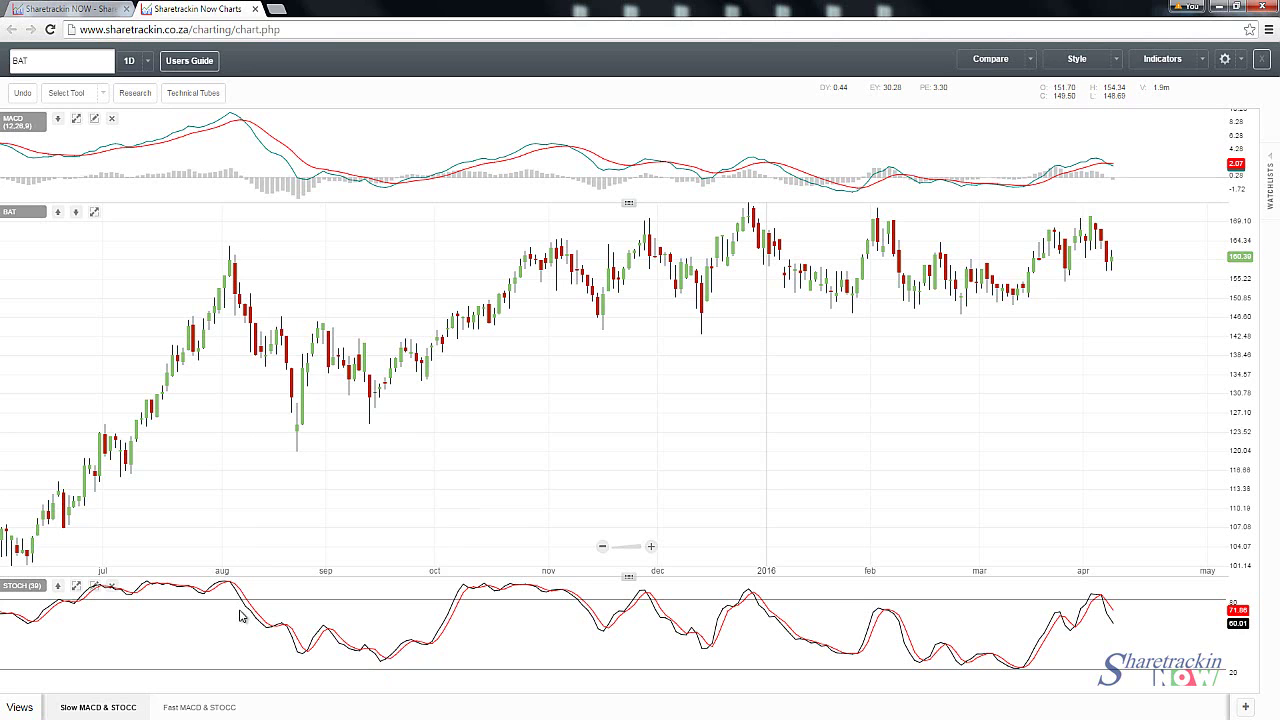
left_click(176, 710)
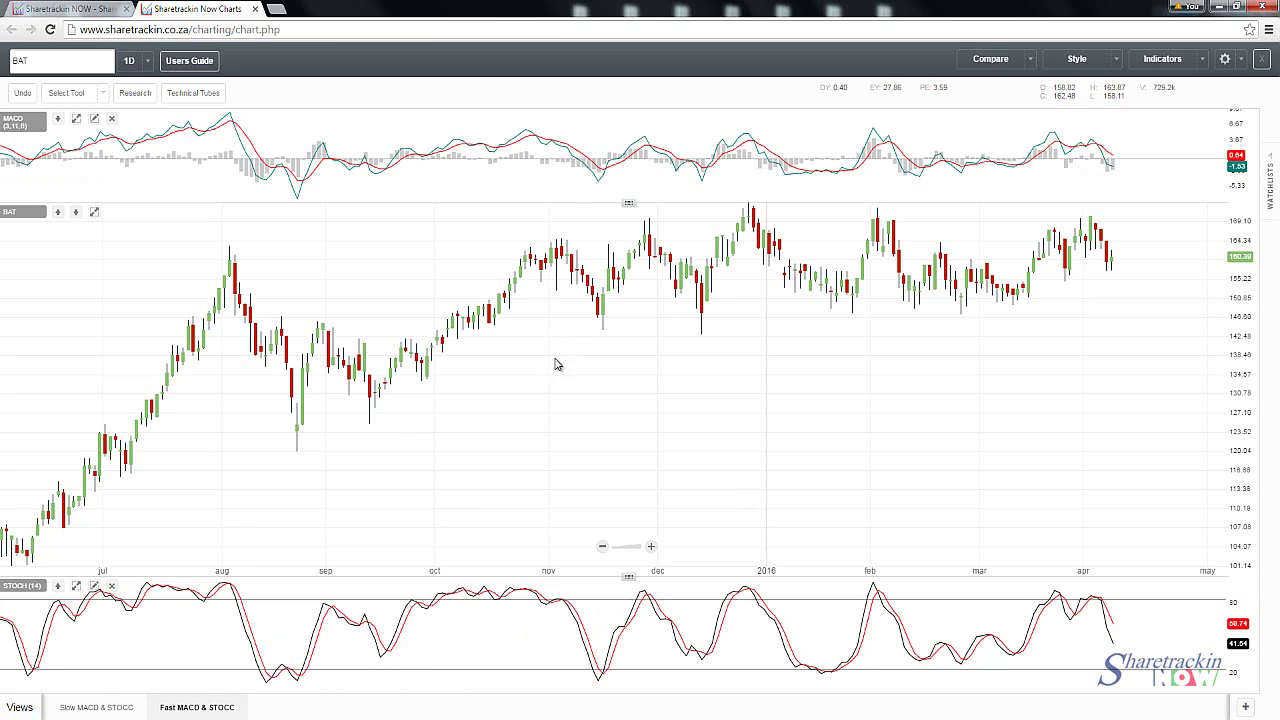